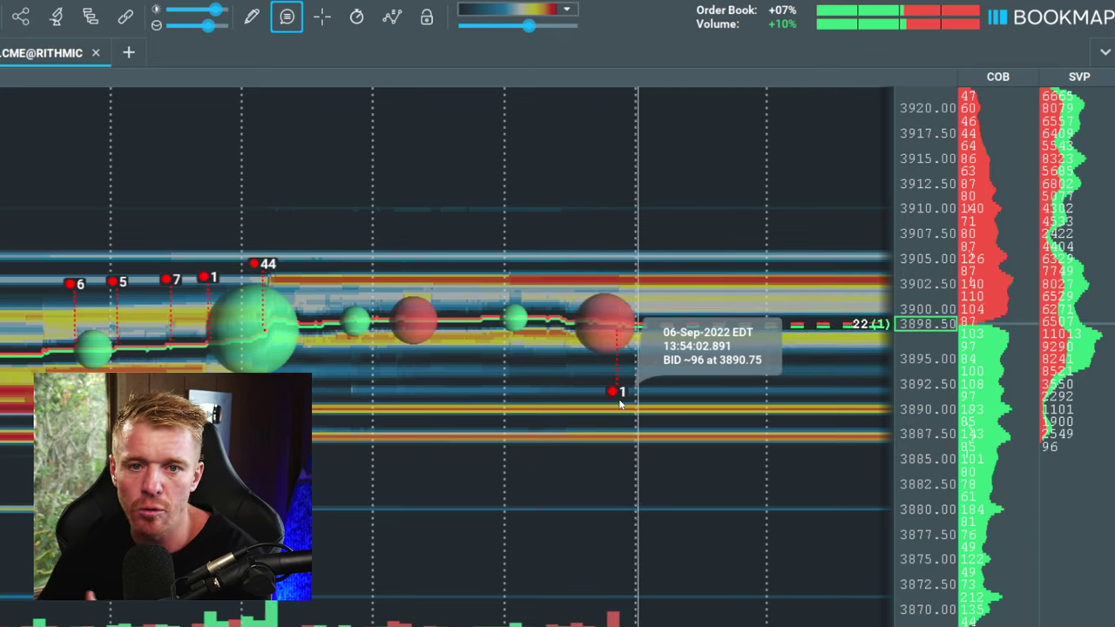
Examine the large green volume bubble at 13:54:15 and compare it with the wider session's price and liquidity levels
drag(369, 403, 557, 396)
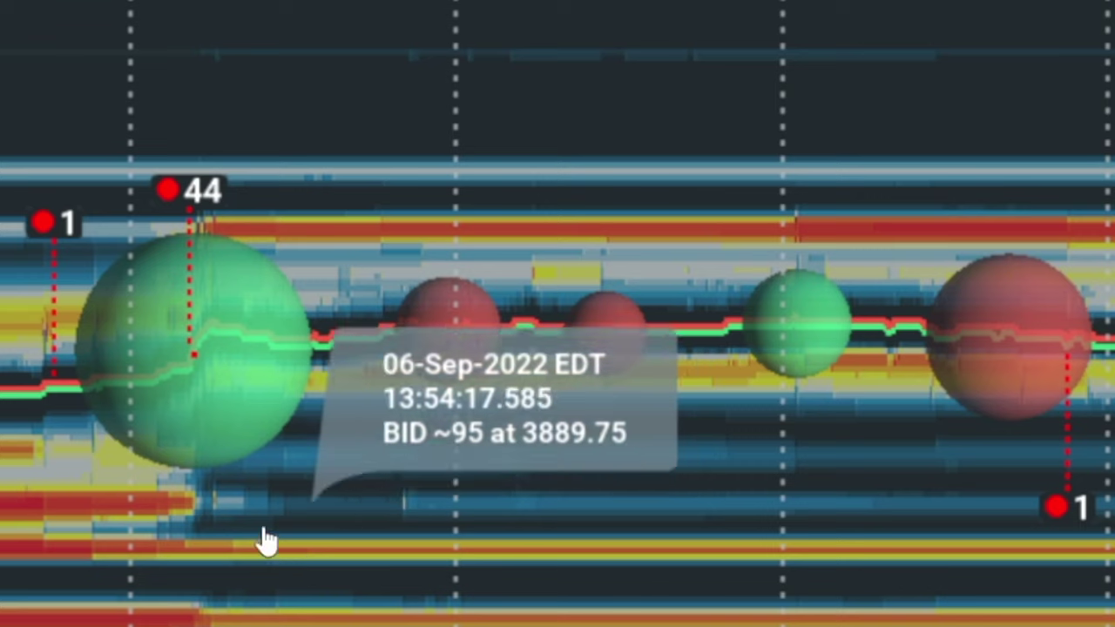
mouse_move(409, 313)
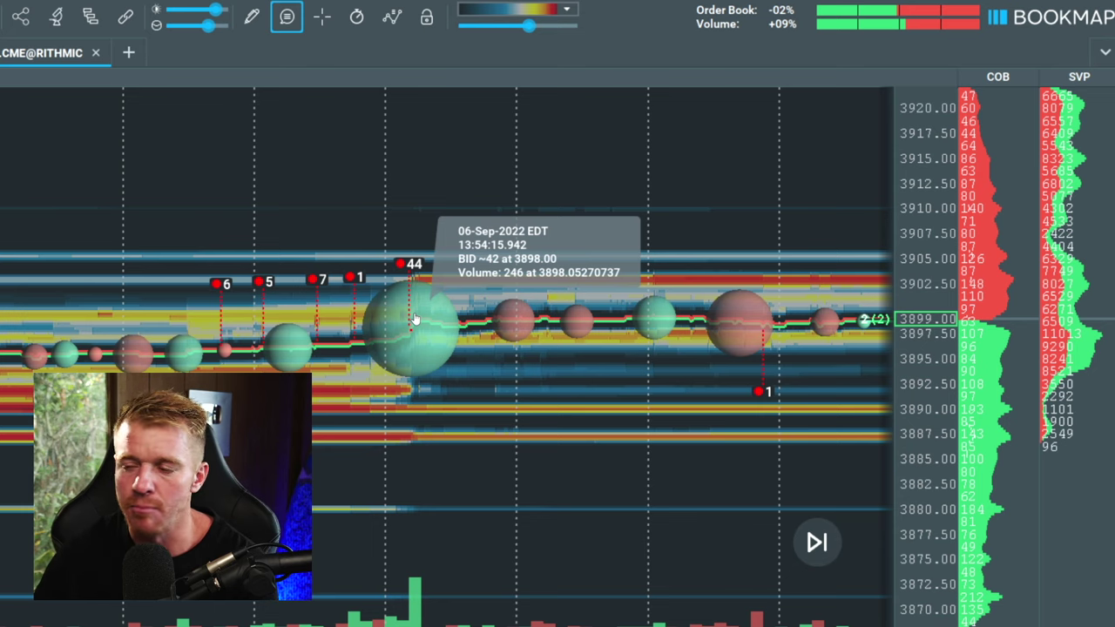
scroll(416, 321, down, 3)
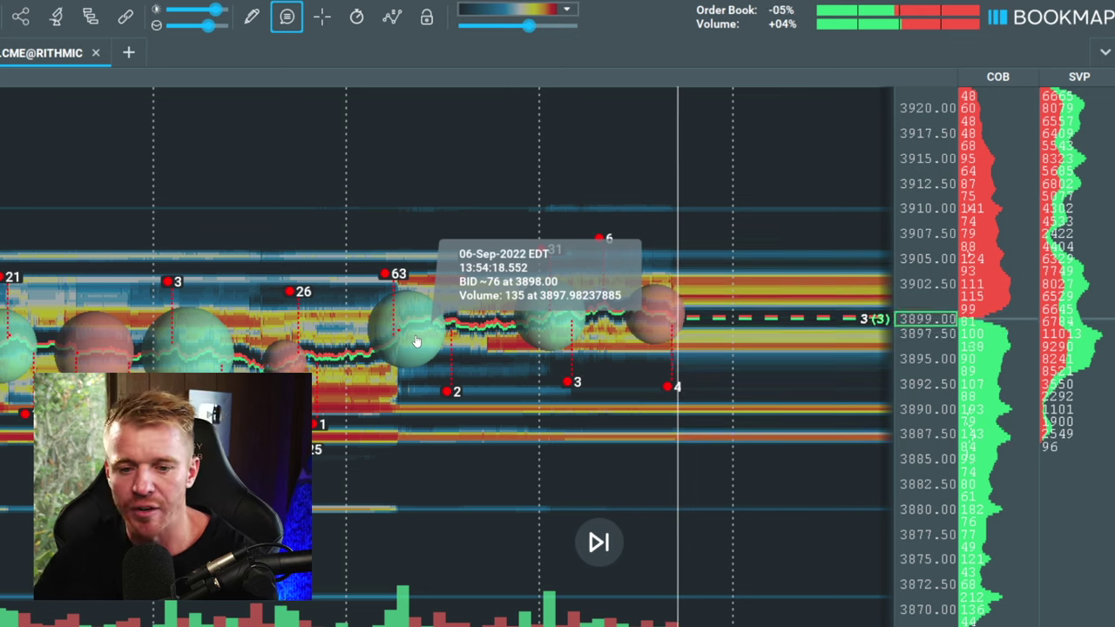
scroll(539, 401, down, 3)
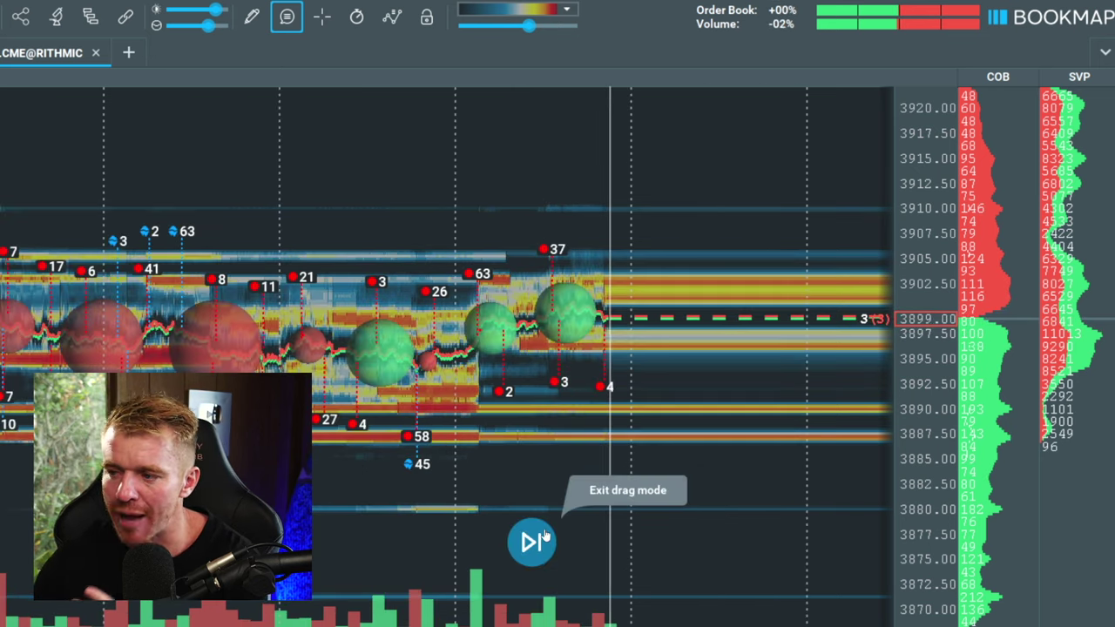
scroll(409, 413, down, 5)
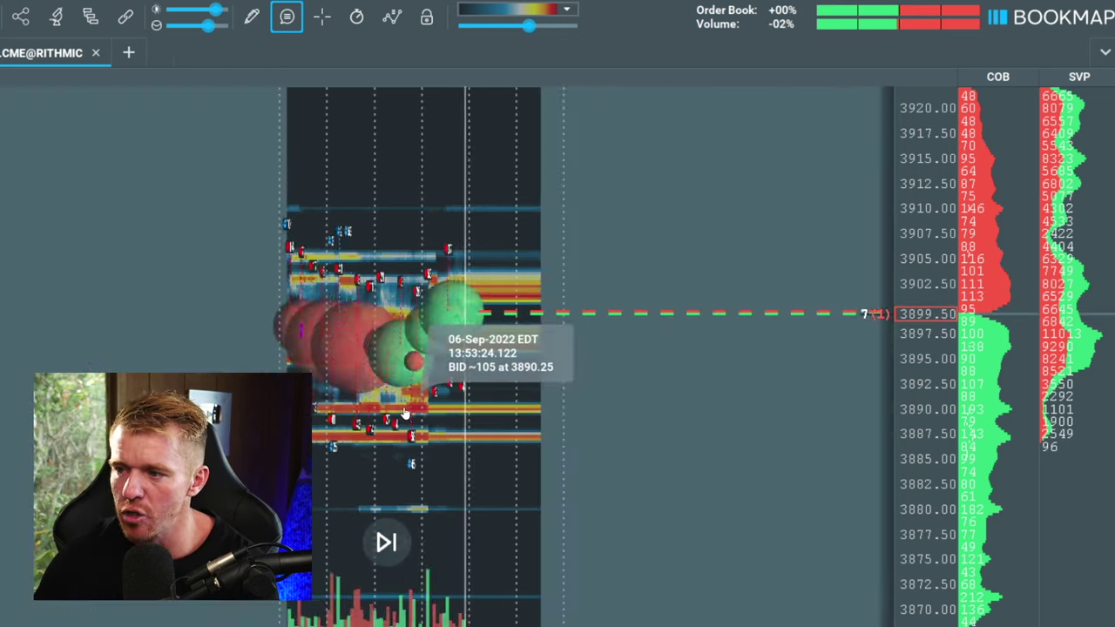
scroll(438, 416, up, 3)
scroll(403, 426, down, 8)
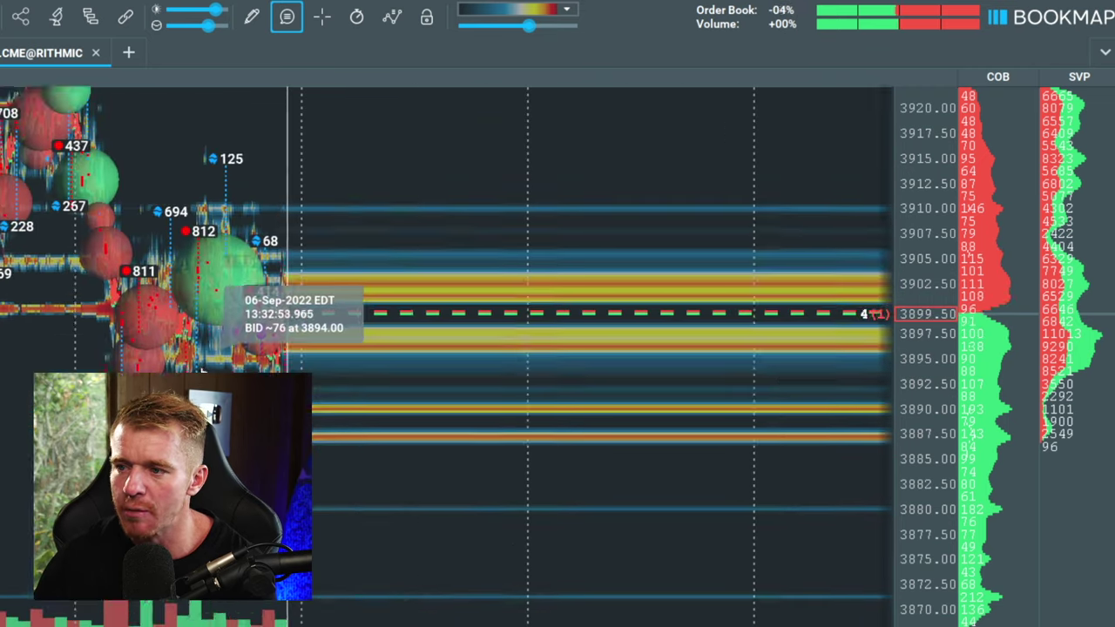
drag(203, 373, 450, 299)
scroll(470, 322, up, 4)
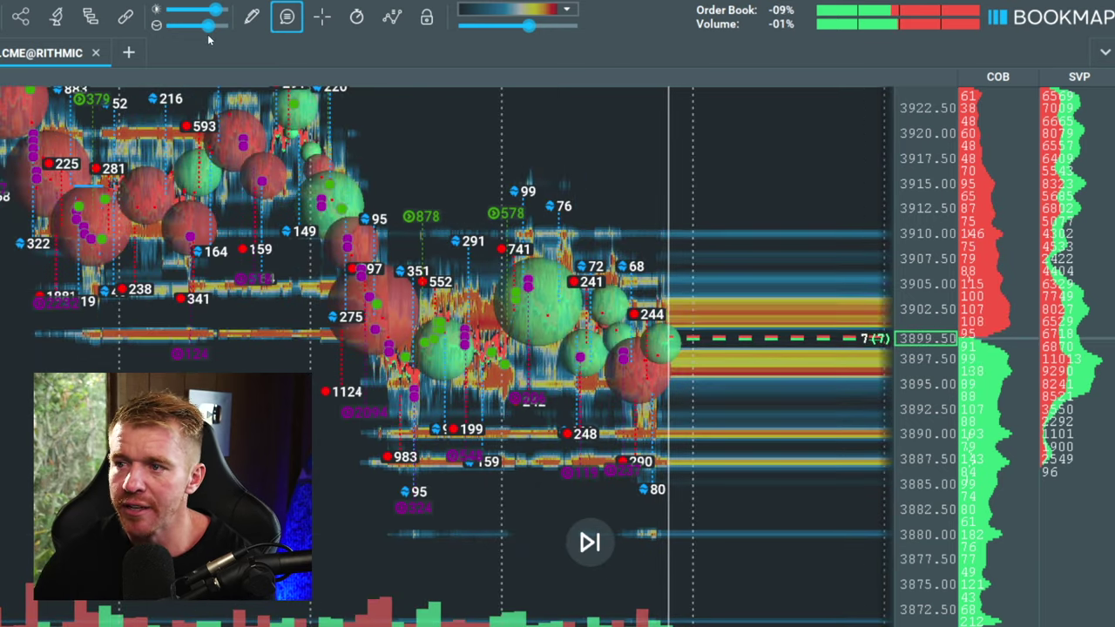
Reduce the size of the volume bubbles on the heatmap so the wider session's trades separate more clearly
mouse_move(191, 27)
mouse_down()
mouse_move(170, 27)
mouse_move(236, 26)
mouse_move(195, 28)
mouse_up()
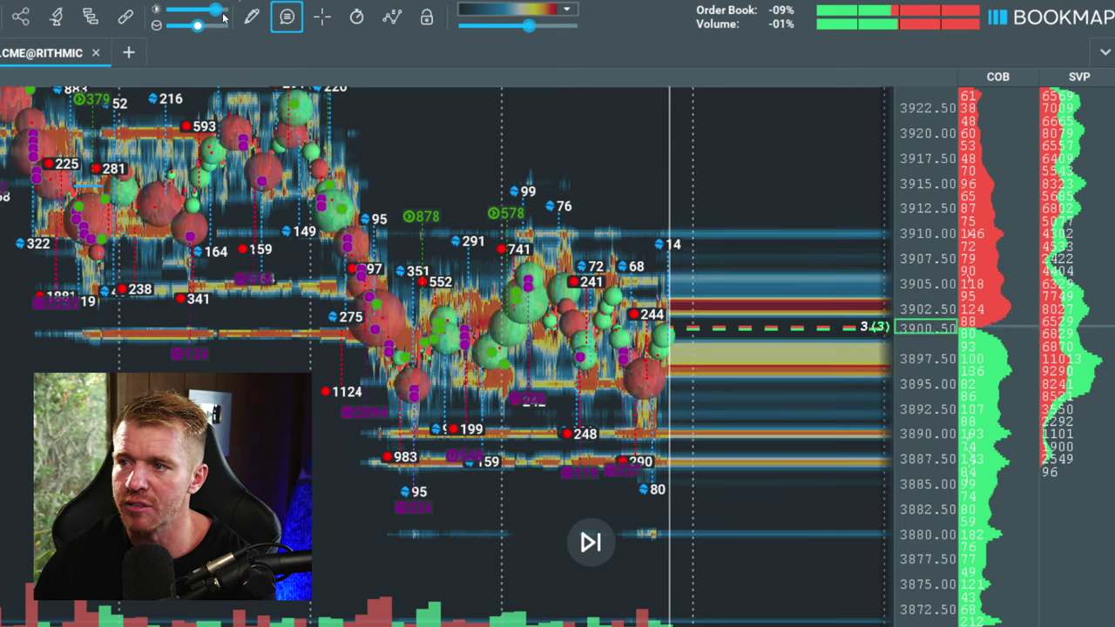
drag(203, 31, 200, 27)
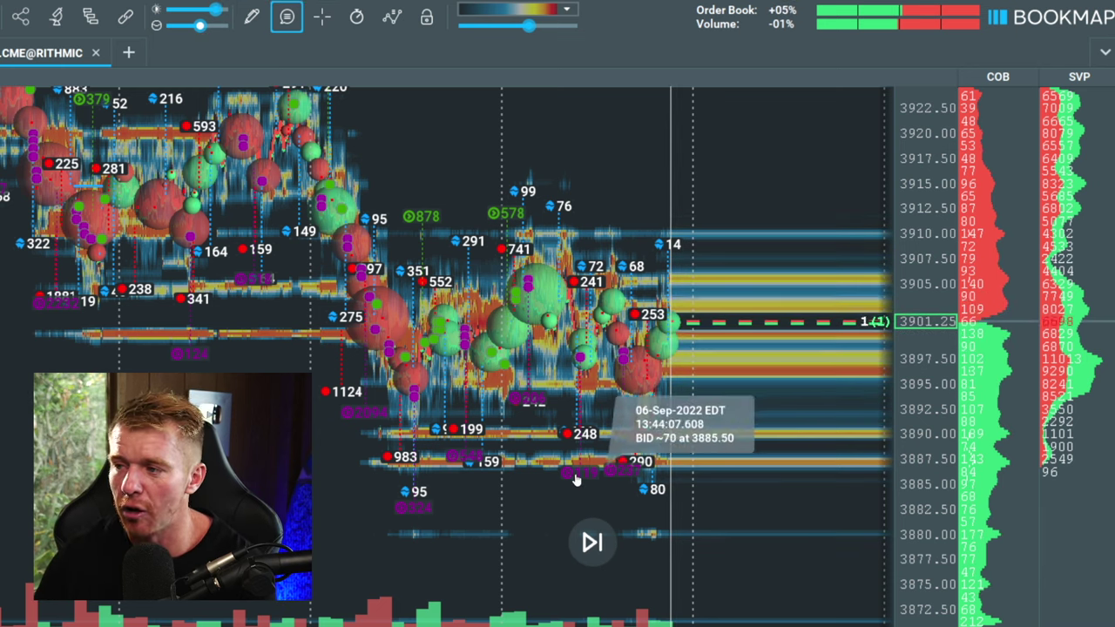
scroll(586, 540, down, 2)
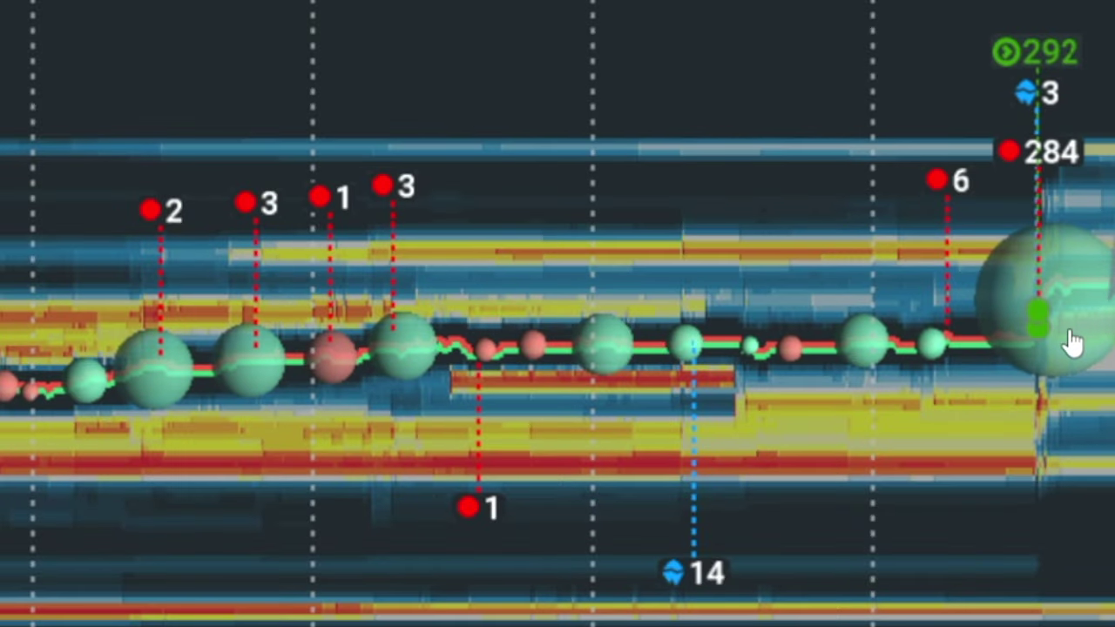
Examine the stop and iceberg markers around the large green volume bubble at 13:56:35 on a fine time scale
scroll(1076, 343, up, 2)
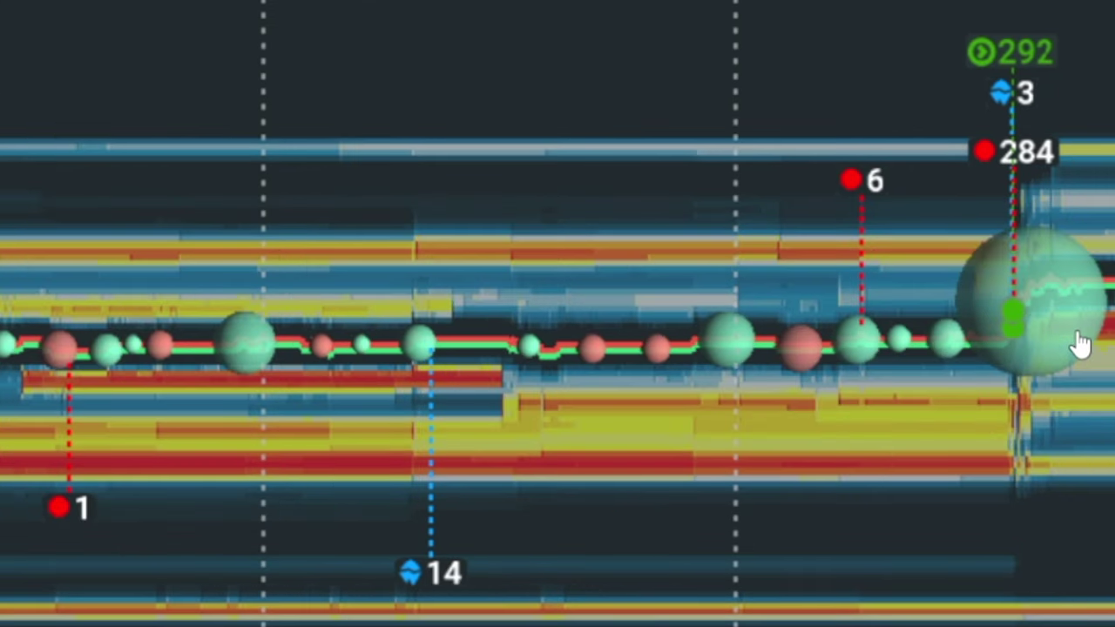
scroll(1076, 343, up, 2)
scroll(744, 324, up, 2)
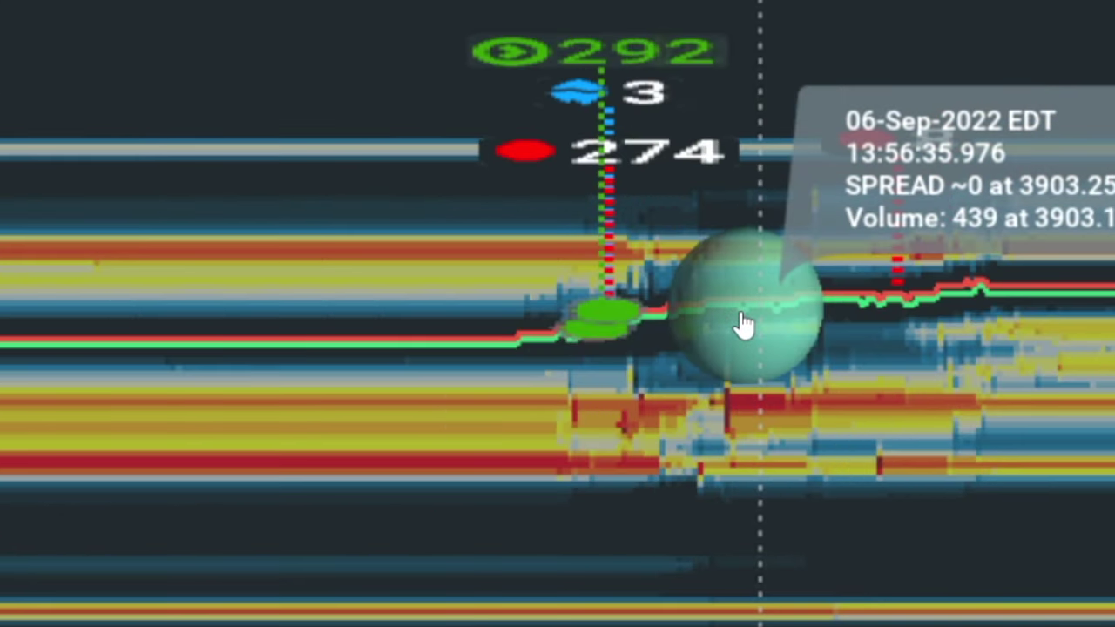
scroll(758, 336, down, 3)
scroll(605, 374, up, 3)
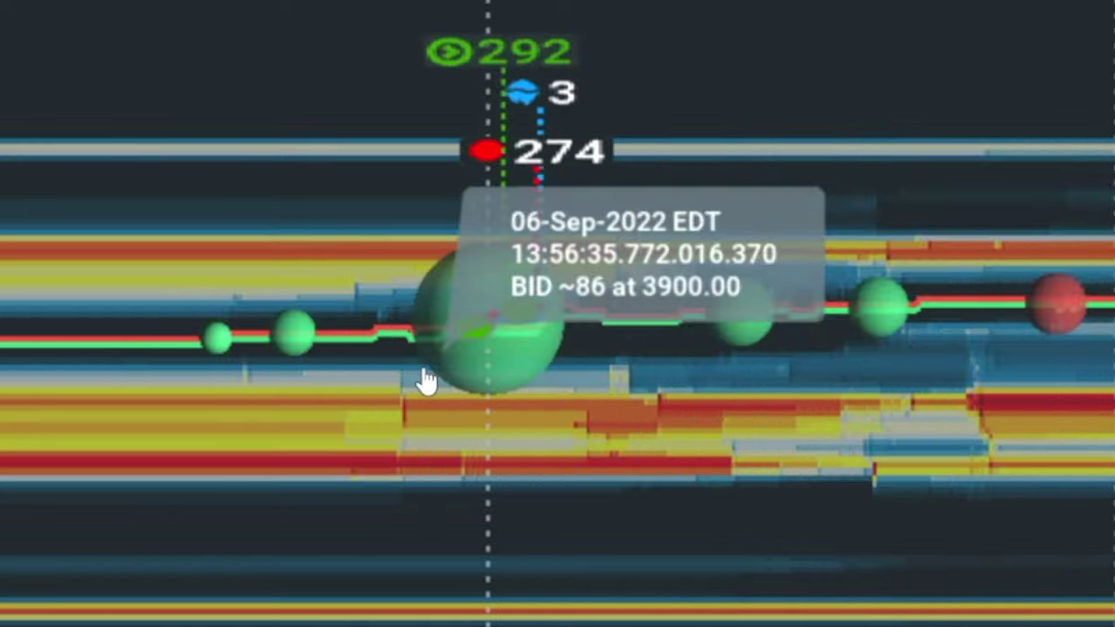
scroll(510, 356, down, 3)
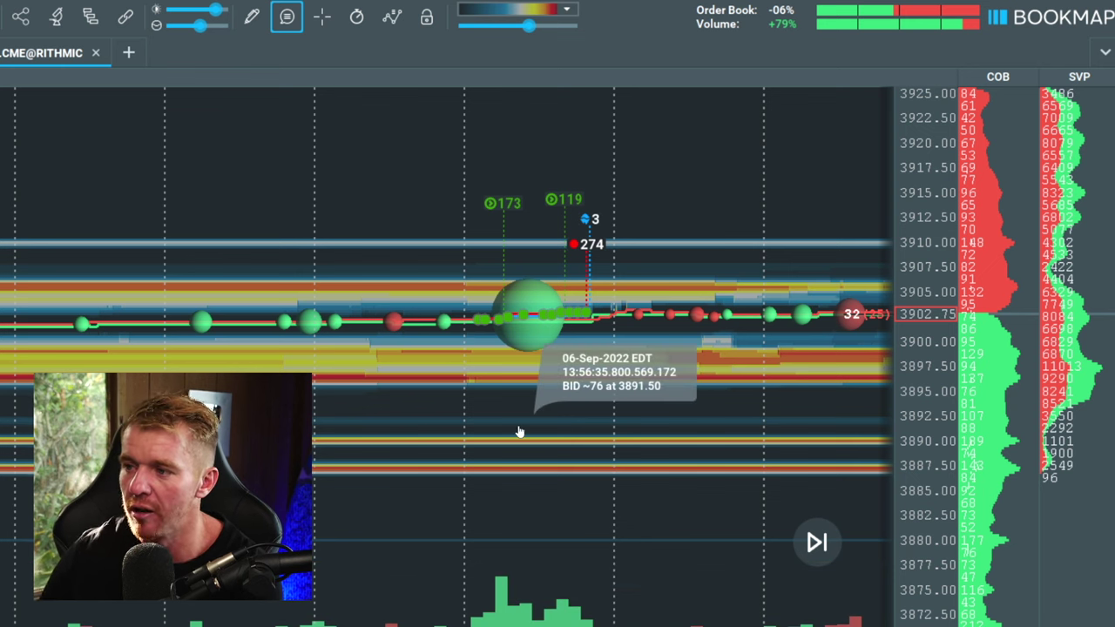
scroll(557, 375, up, 5)
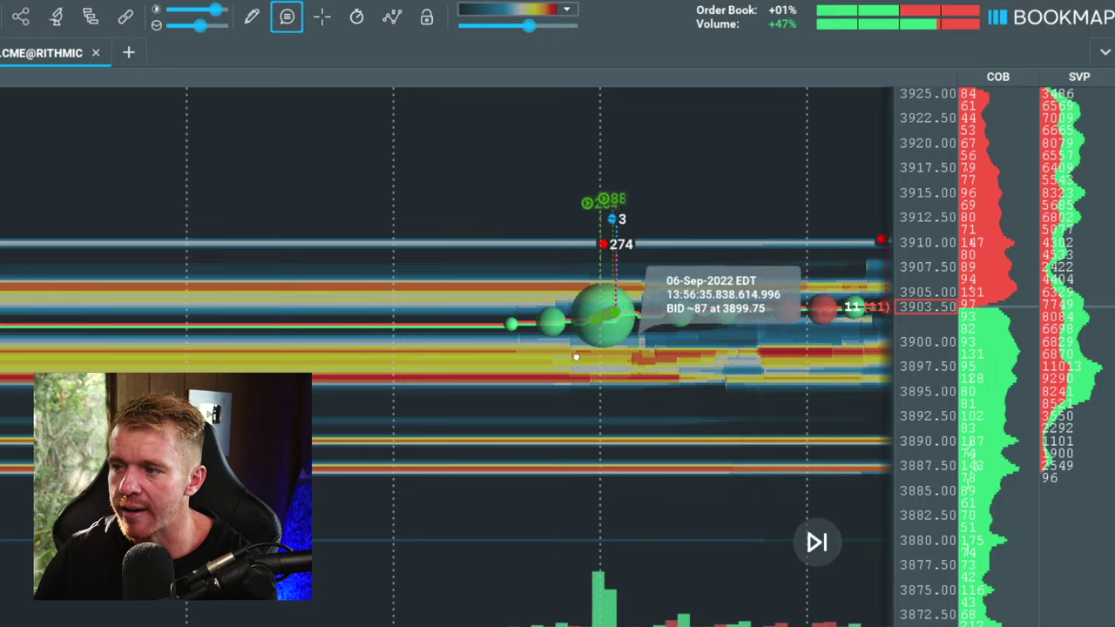
Review the trades and resting liquidity following the 13:56:35 buying burst, including their place in the wider session
drag(575, 357, 349, 385)
drag(597, 381, 391, 388)
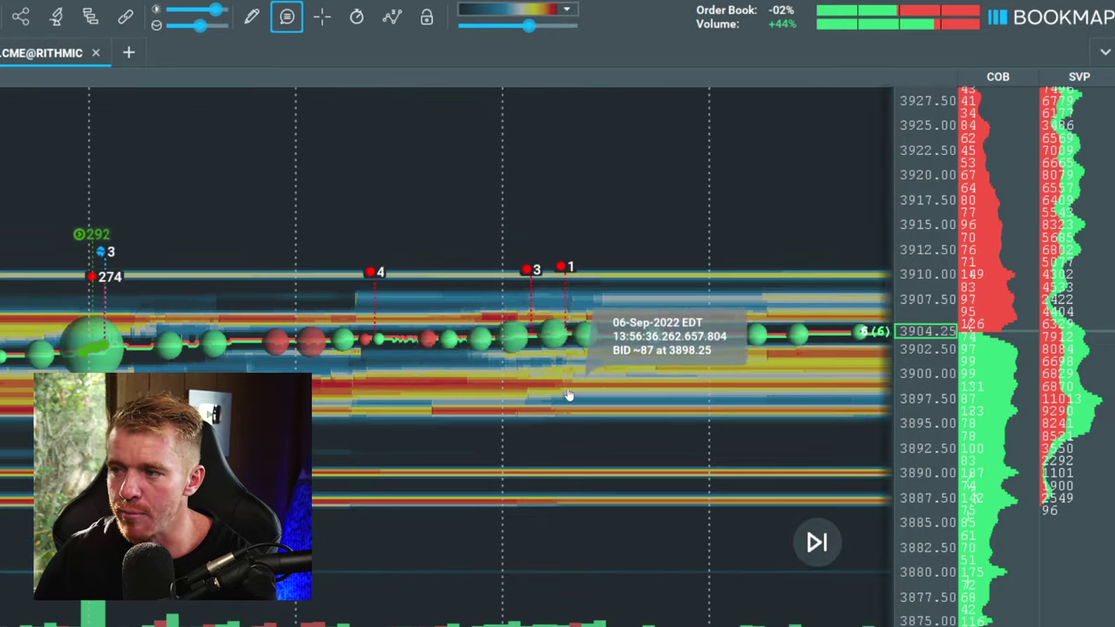
scroll(567, 396, down, 3)
scroll(473, 348, up, 3)
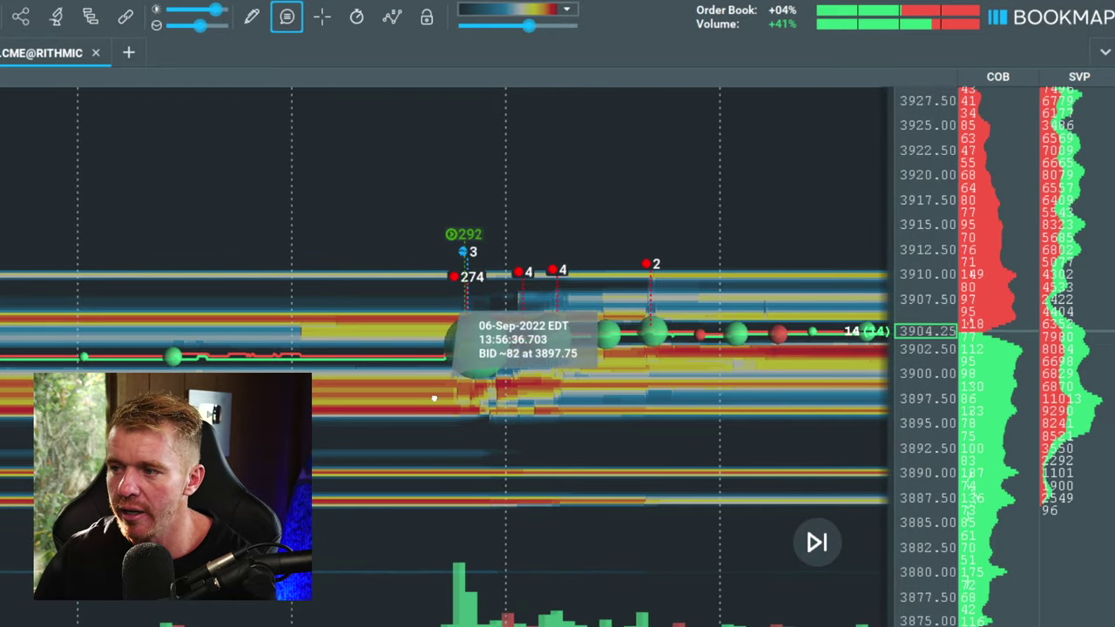
scroll(434, 398, down, 3)
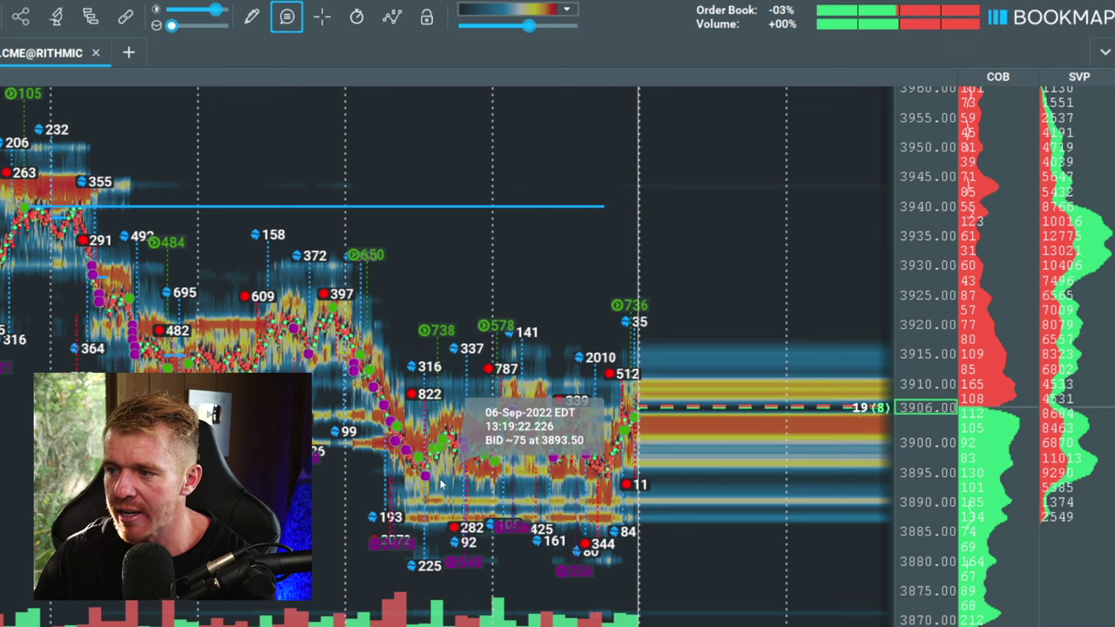
scroll(453, 462, up, 3)
scroll(365, 479, down, 3)
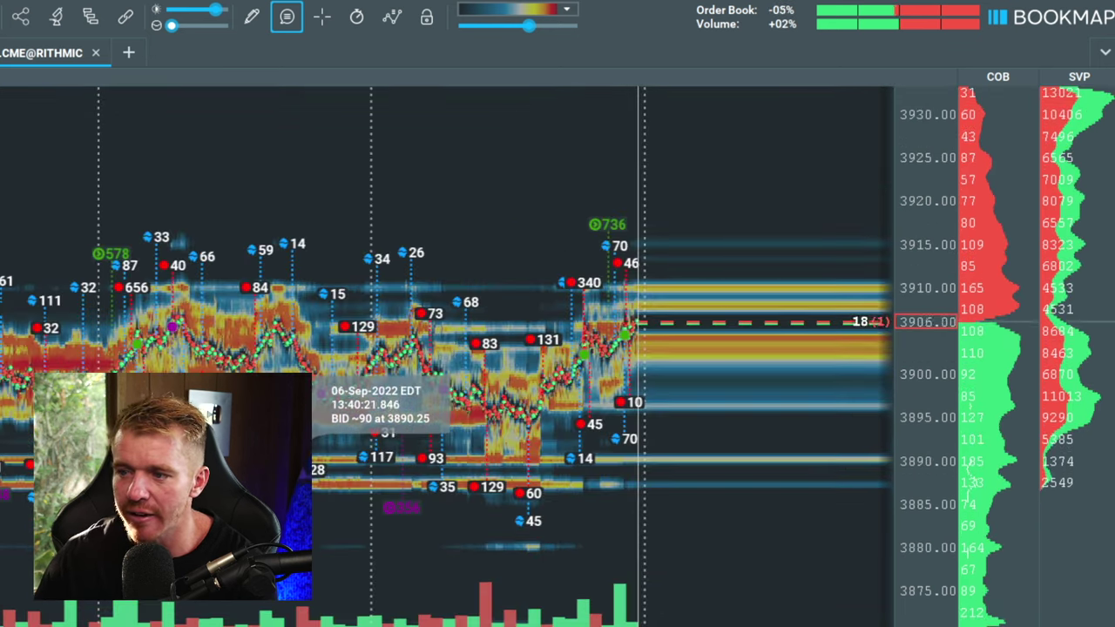
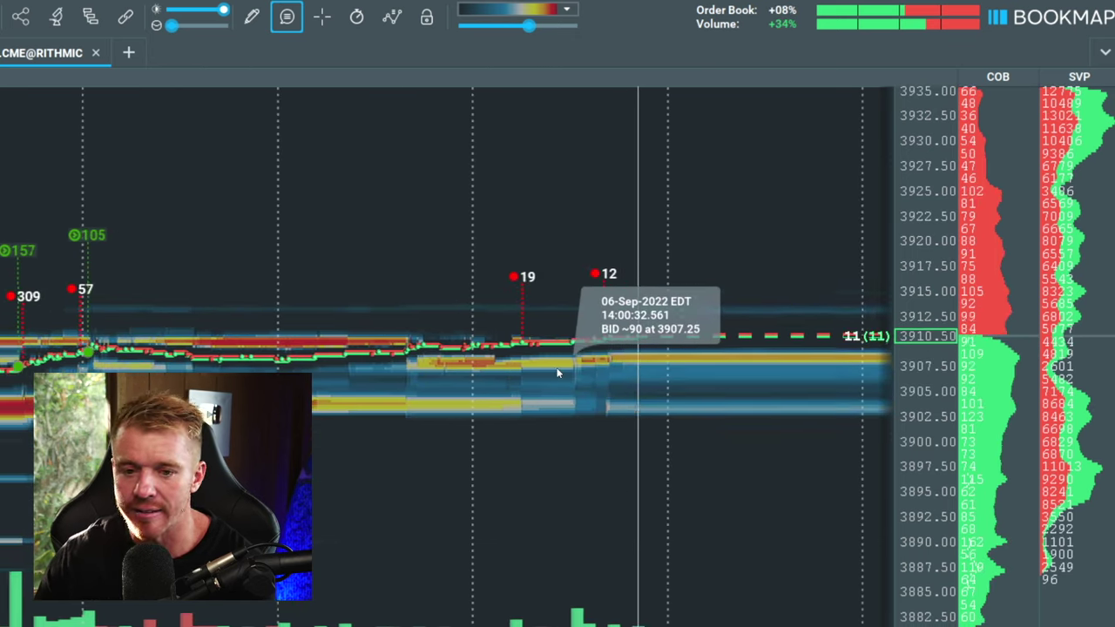
Enlarge the volume bubbles on the heatmap around the 14:00 price action
scroll(560, 468, down, 5)
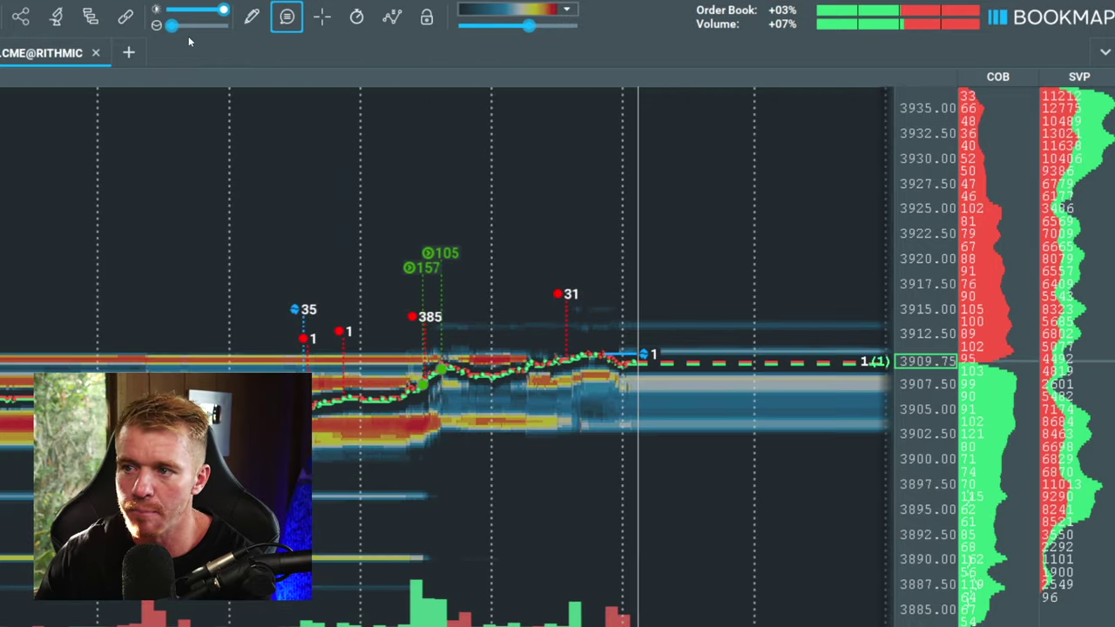
drag(190, 28, 205, 30)
click(205, 29)
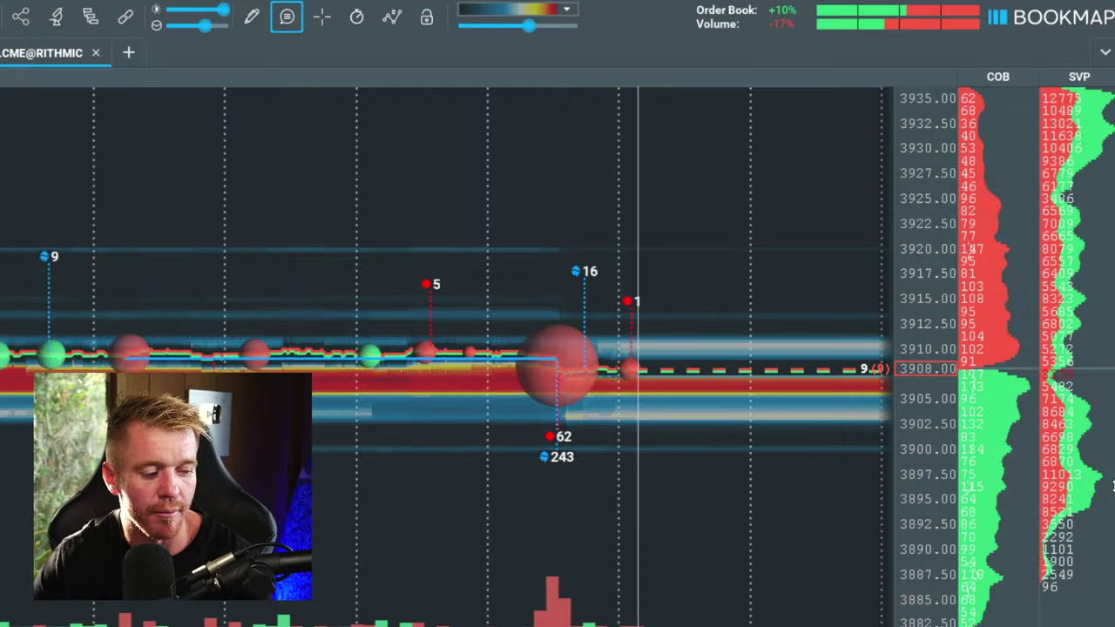
Examine the large red volume bubble and markers just after 14:01 against the resting bid liquidity near 3906
mouse_move(540, 369)
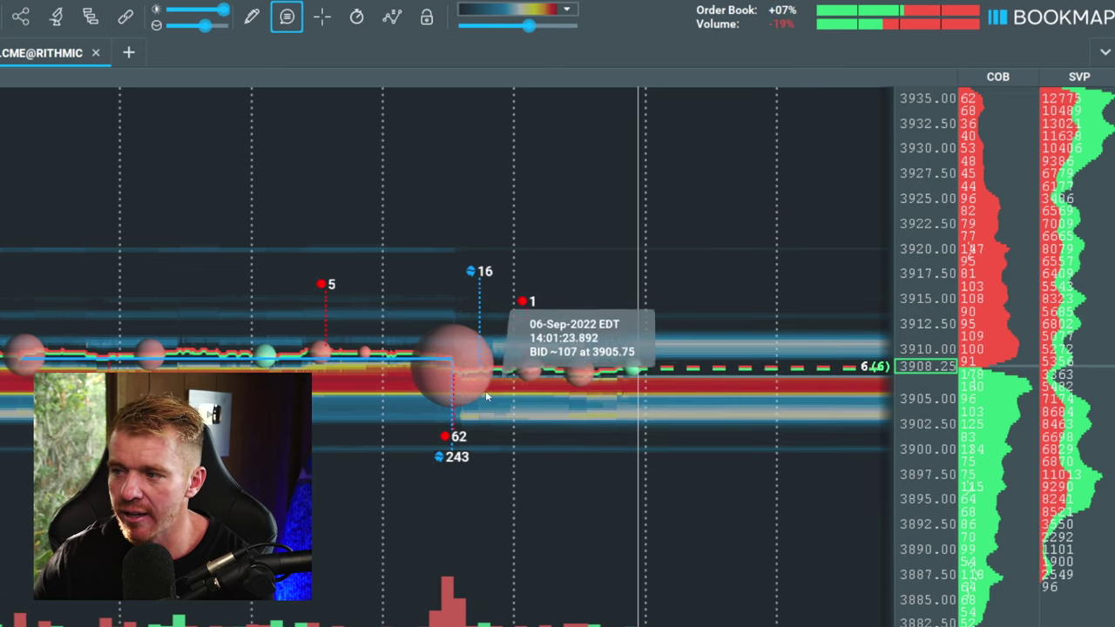
scroll(501, 387, down, 3)
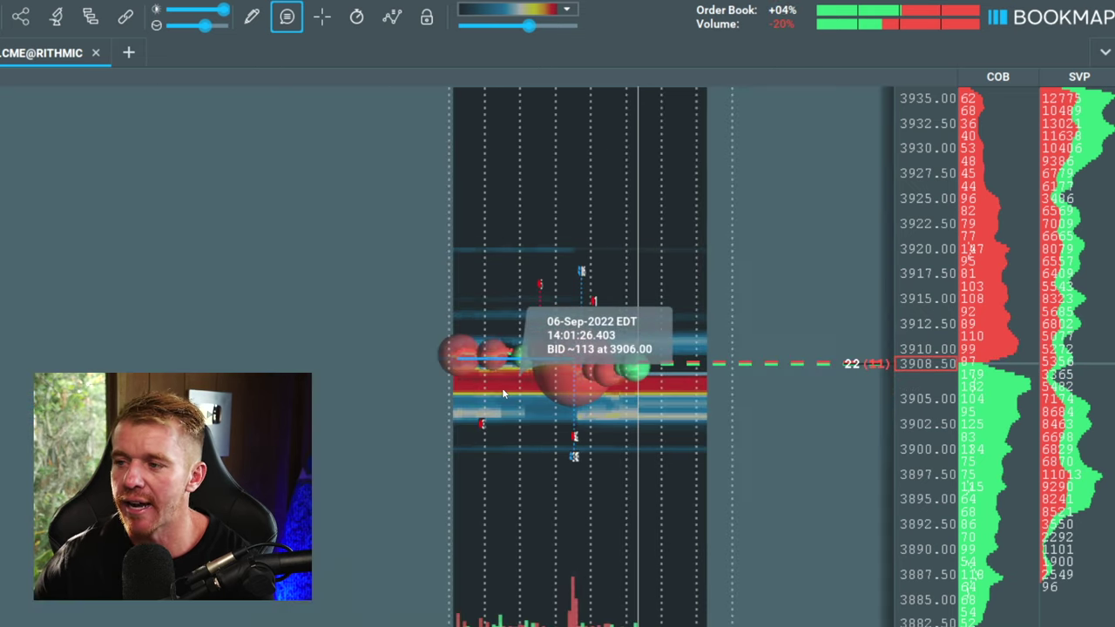
scroll(626, 395, up, 3)
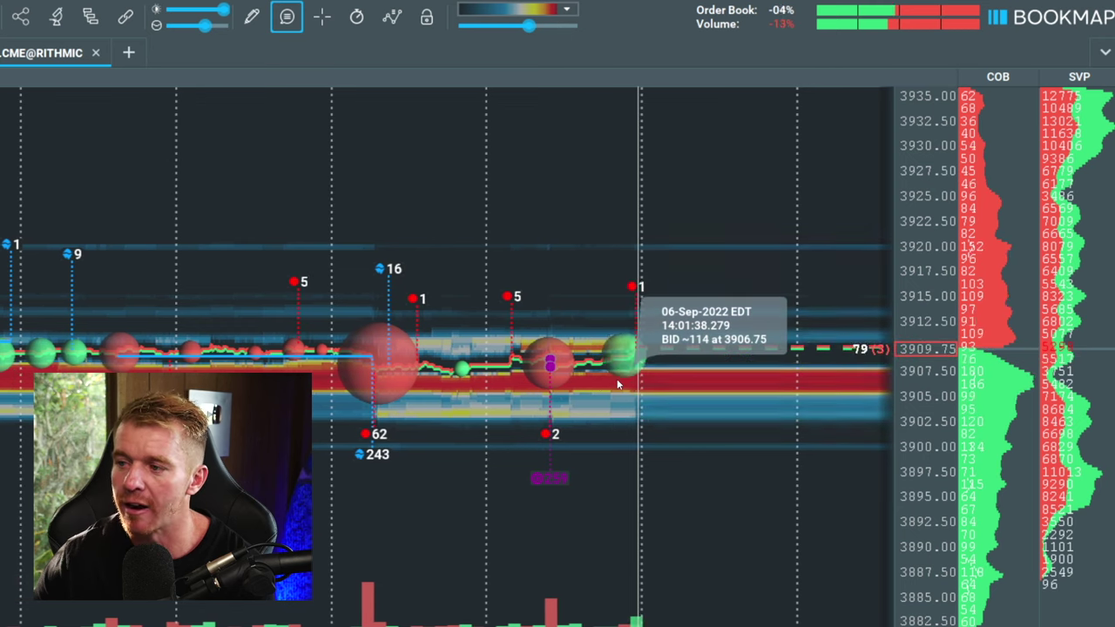
scroll(582, 454, down, 5)
scroll(582, 455, up, 5)
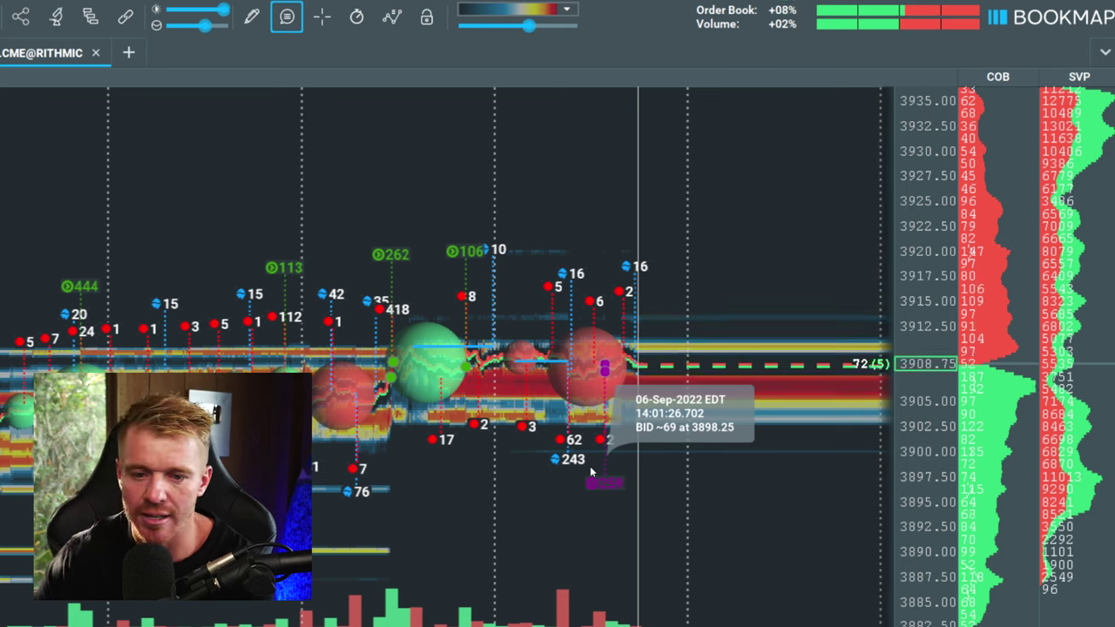
scroll(589, 465, up, 3)
scroll(592, 461, down, 2)
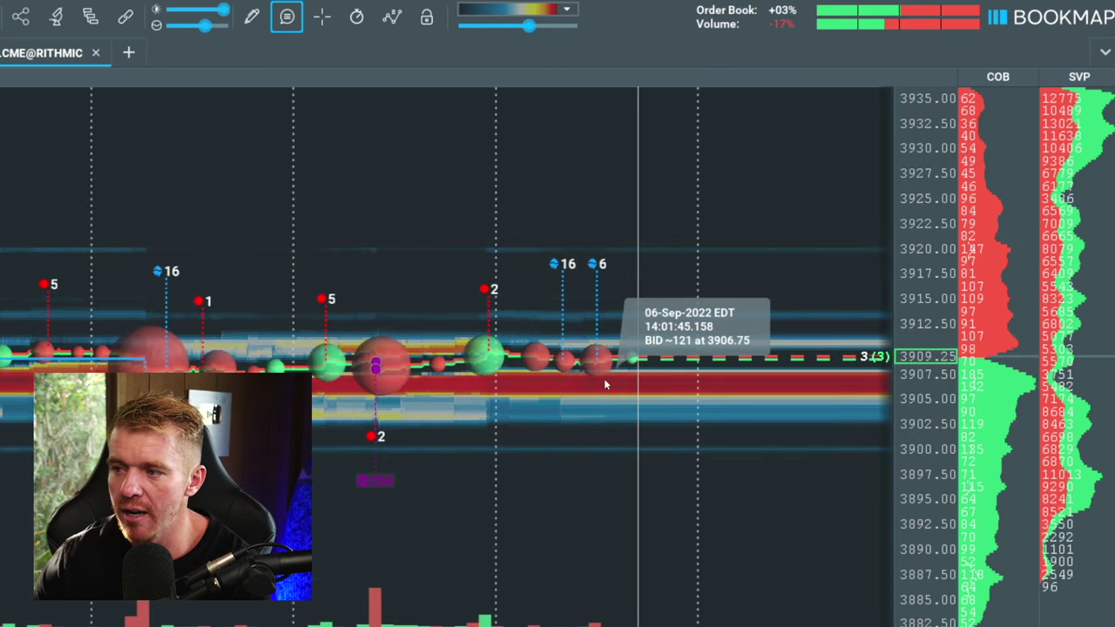
mouse_move(638, 378)
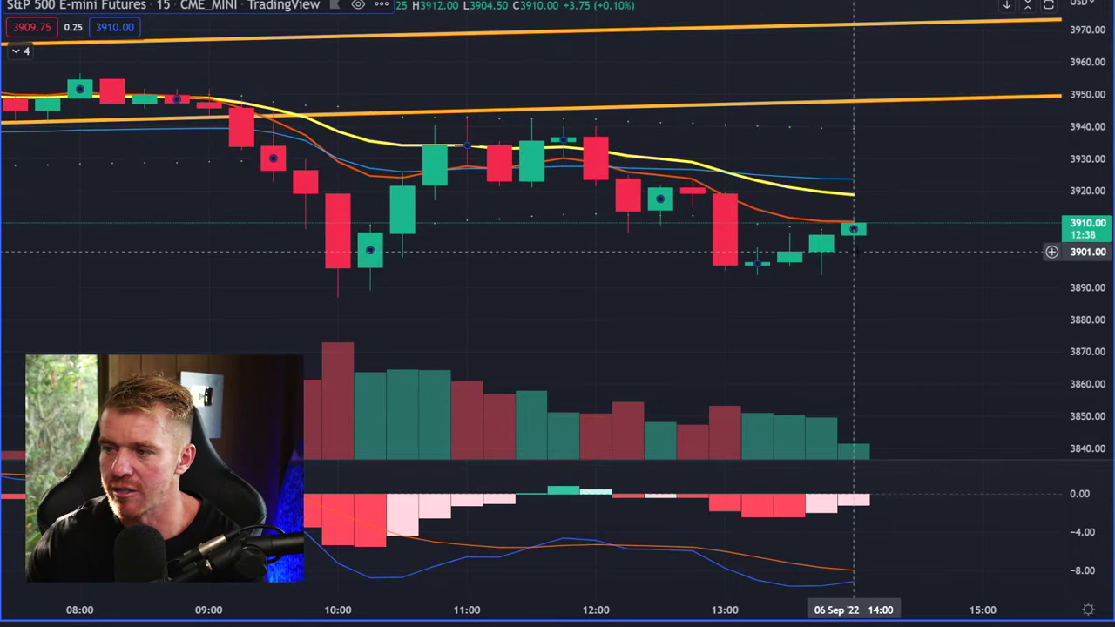
Switch to TradingView and inspect the latest 15-minute S&P 500 E-mini candles around 14:00
scroll(858, 281, up, 3)
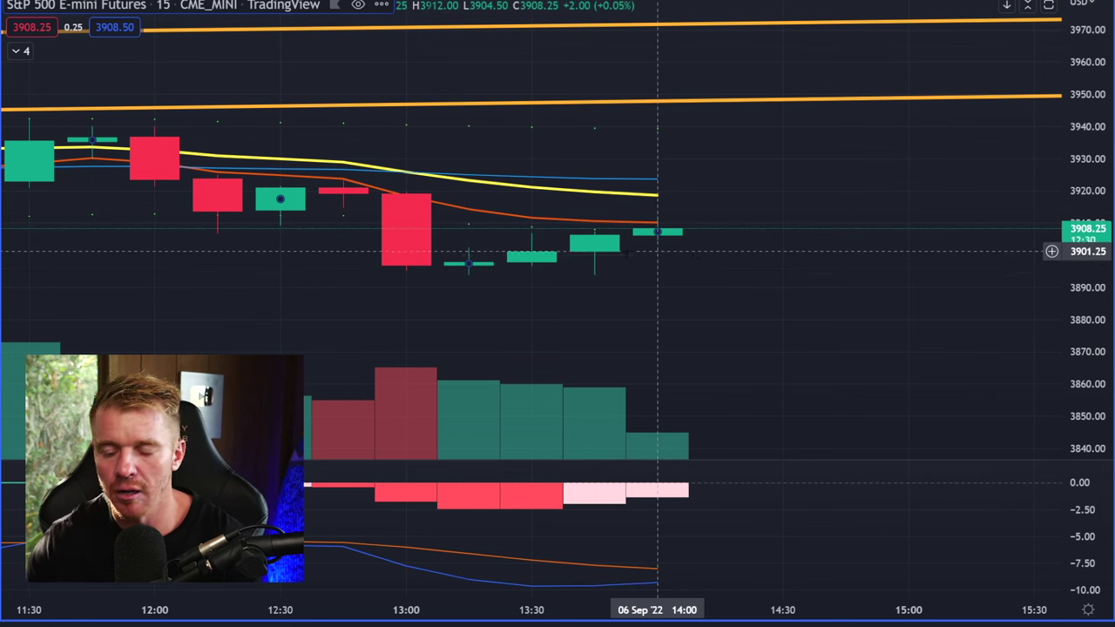
drag(658, 328, 813, 305)
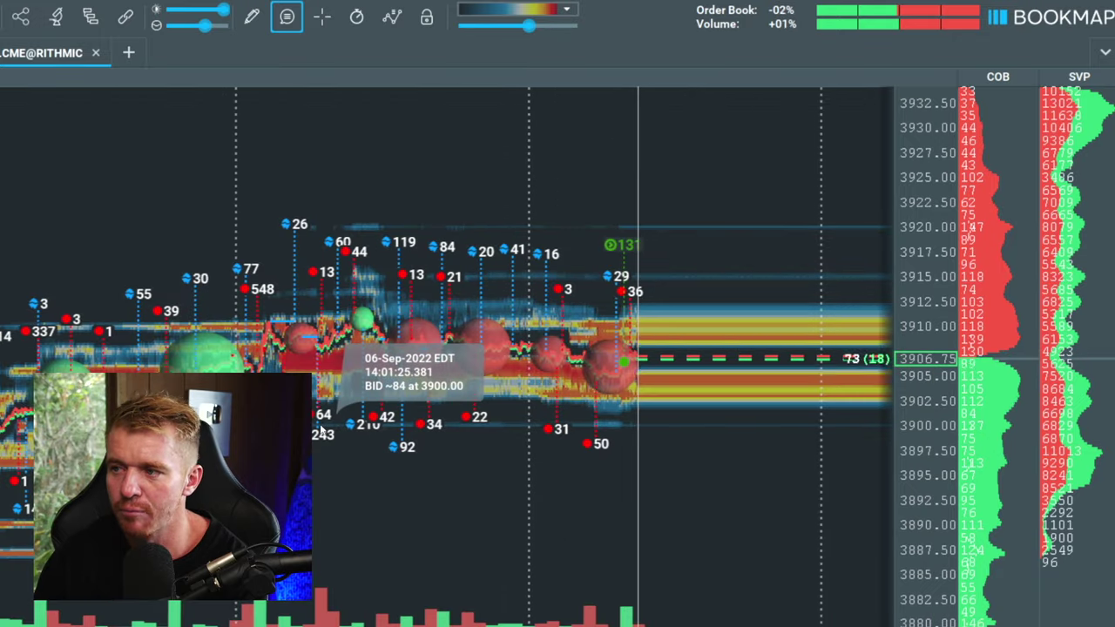
Return to Bookmap and compare the current price action with the session's earlier volume clusters and liquidity levels
scroll(320, 424, down, 5)
scroll(319, 436, up, 5)
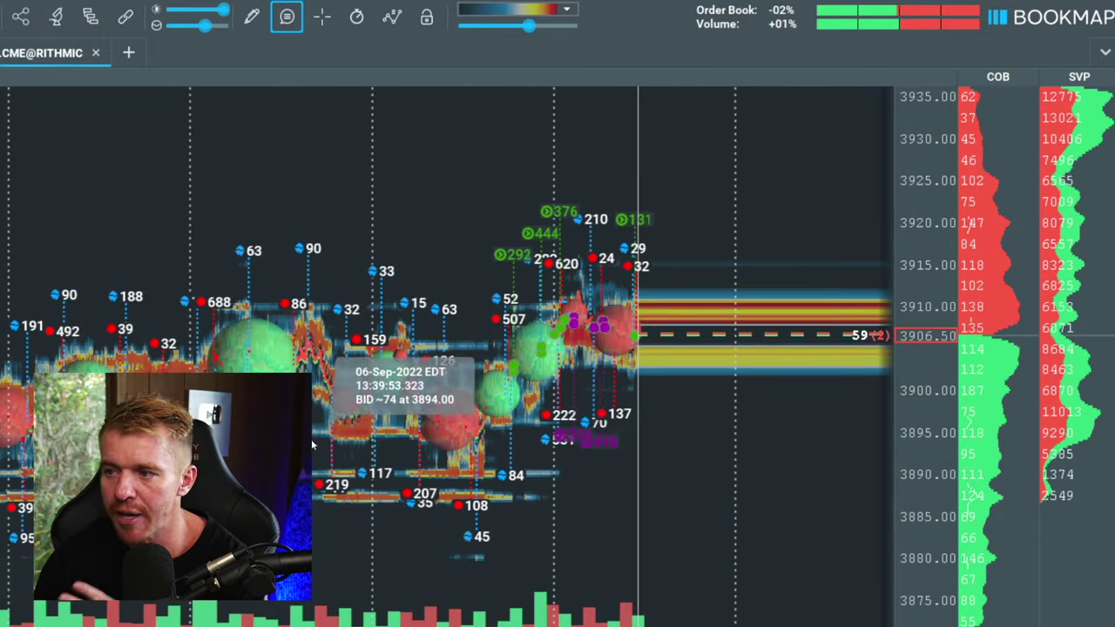
scroll(314, 439, down, 5)
scroll(322, 453, up, 5)
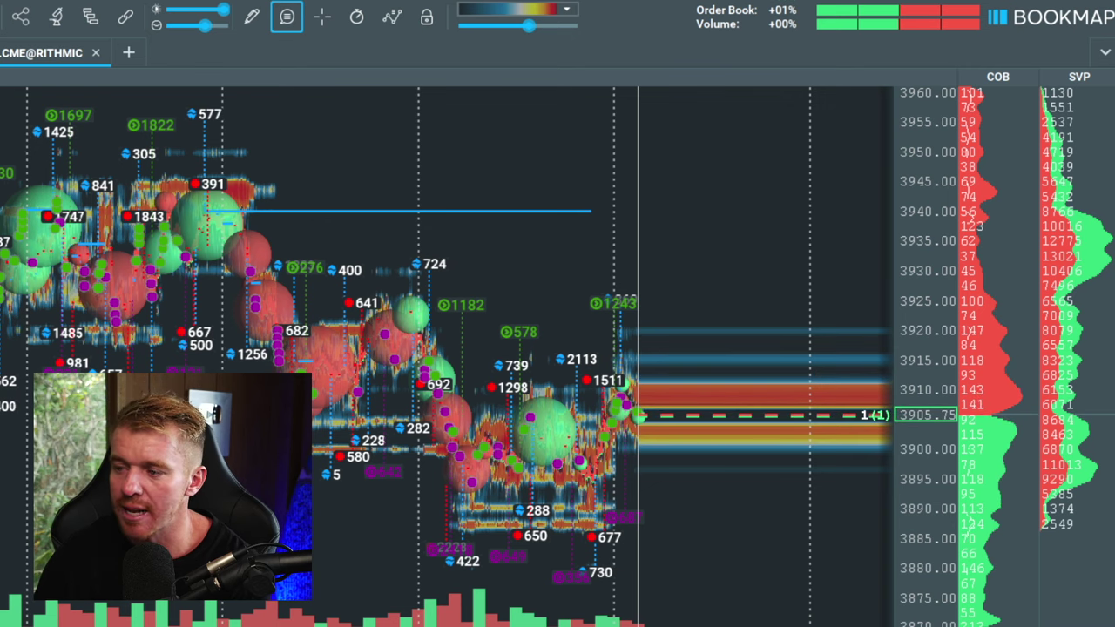
scroll(418, 488, up, 3)
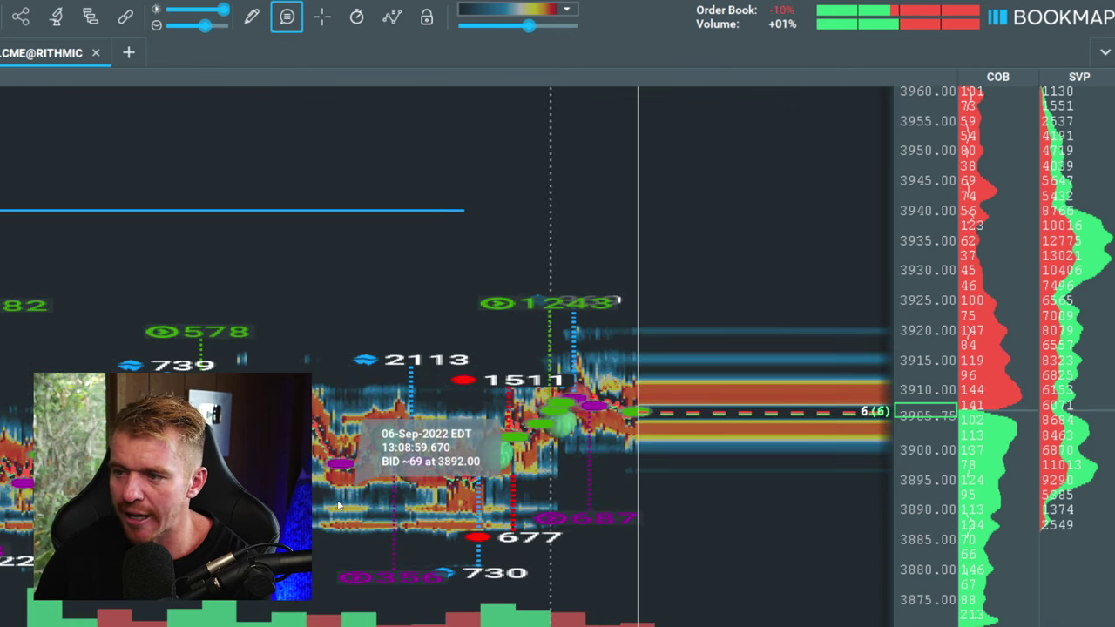
scroll(340, 505, down, 3)
scroll(431, 303, up, 2)
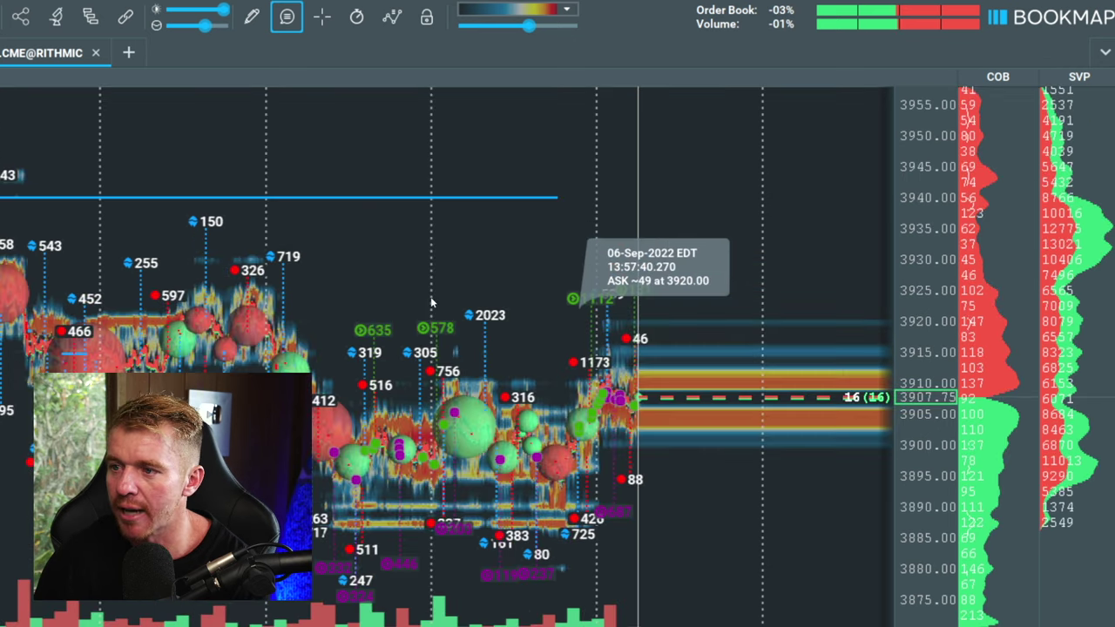
scroll(261, 296, down, 2)
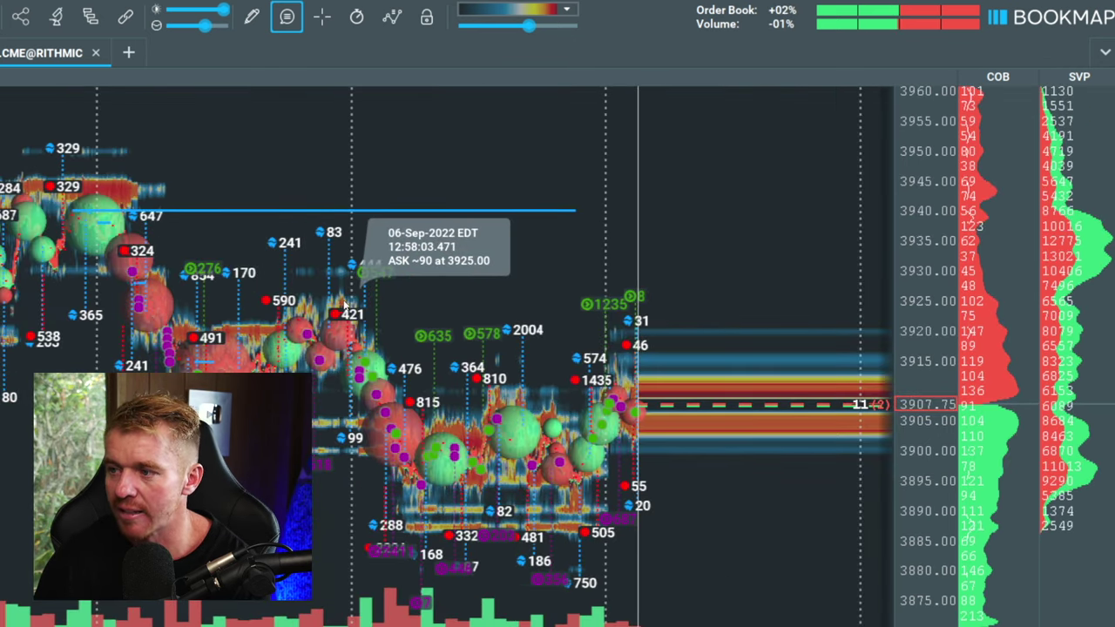
scroll(620, 332, up, 3)
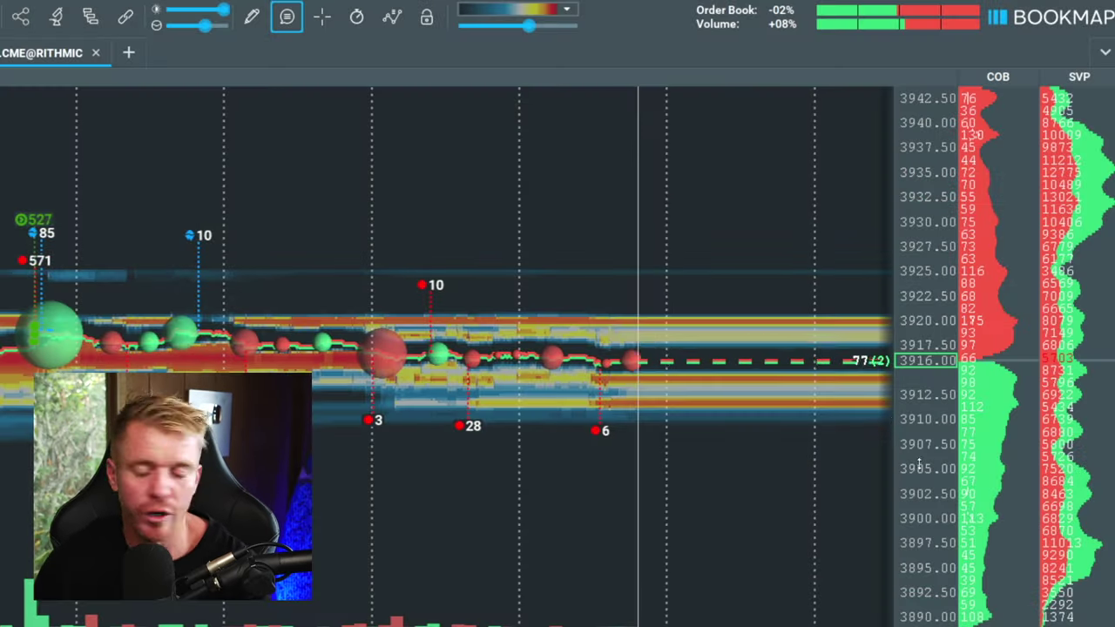
Inspect the order flow and liquidity around 14:11, and return the heatmap to following the live price
scroll(315, 377, down, 3)
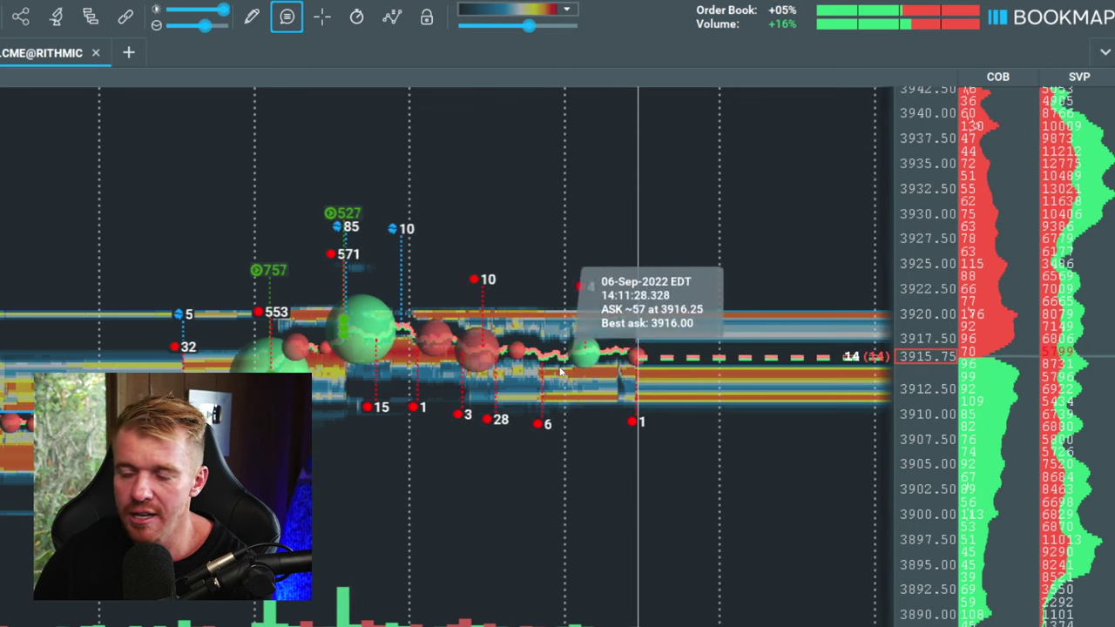
scroll(470, 426, up, 3)
scroll(492, 432, down, 3)
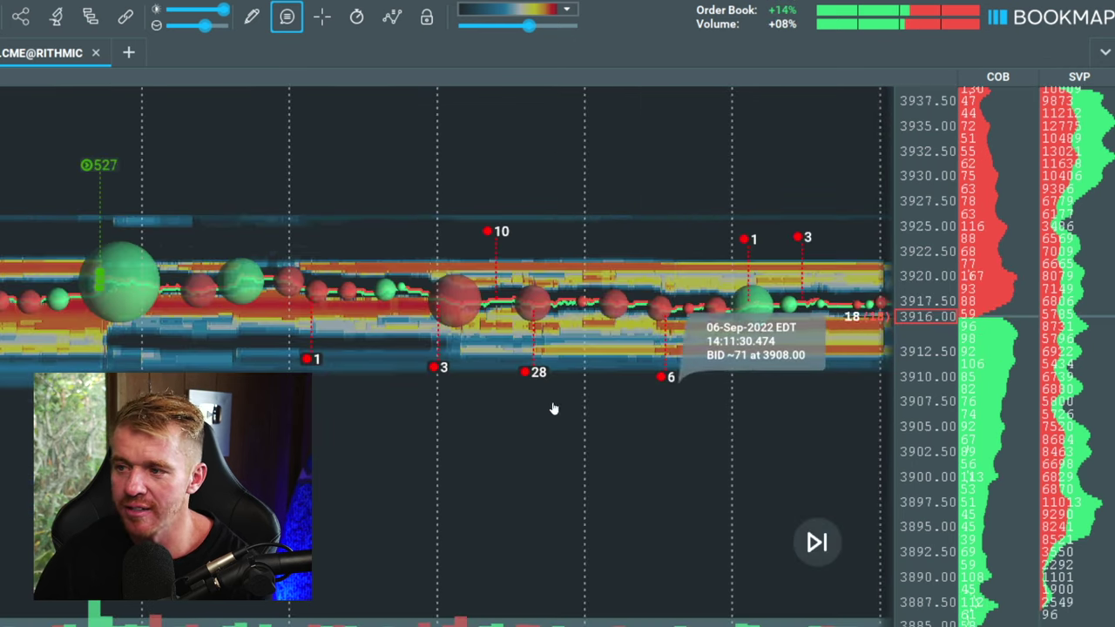
scroll(714, 409, up, 4)
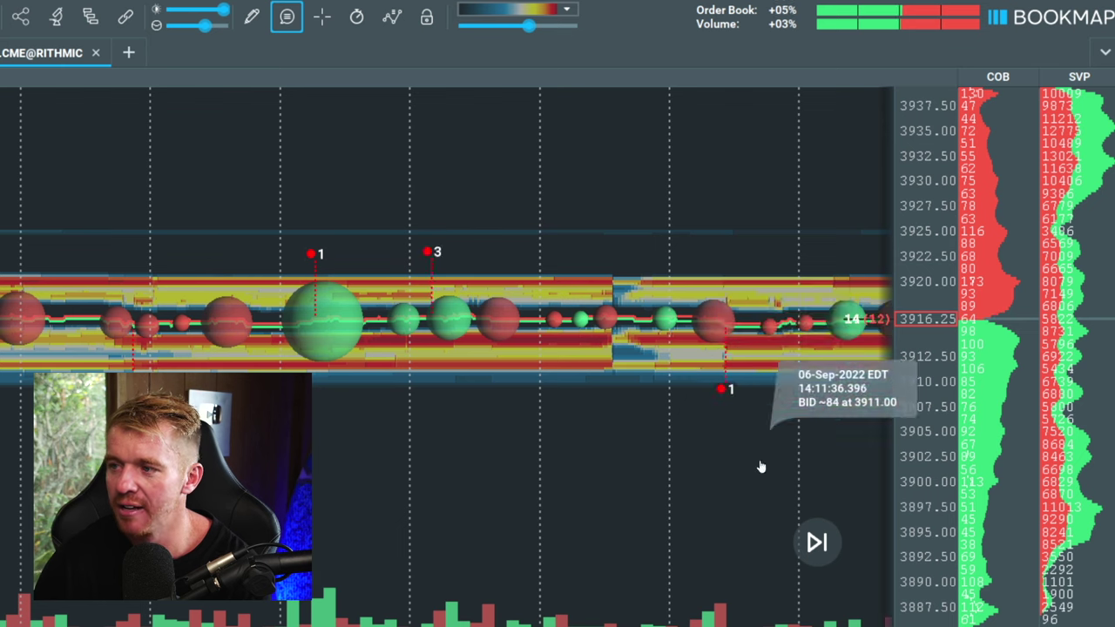
click(824, 545)
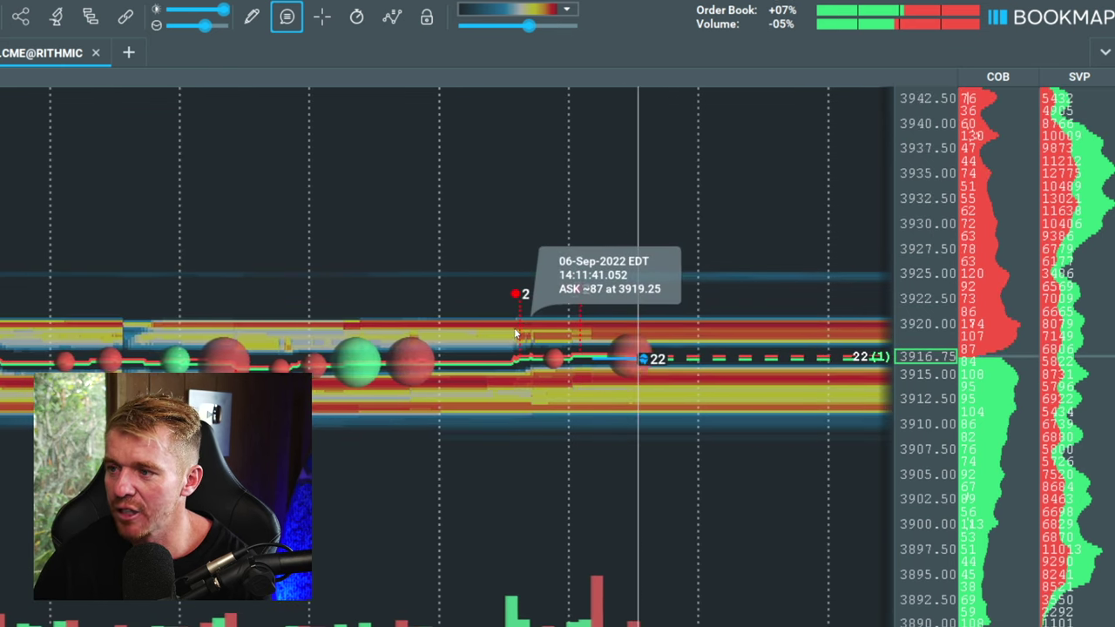